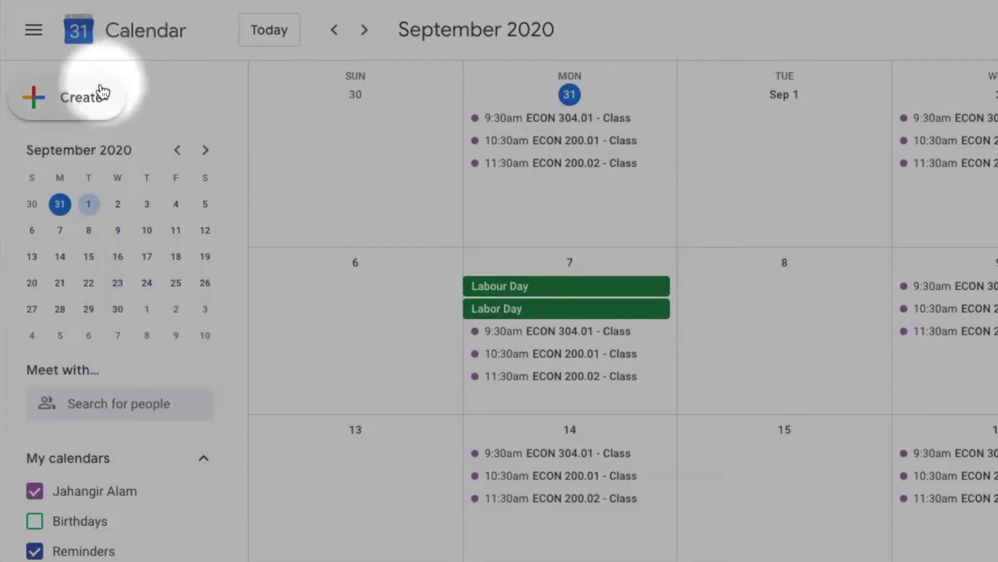
Step: Create an appointment-slots entry, open its full settings, and title it 'Virtual Office Hours'
click(91, 101)
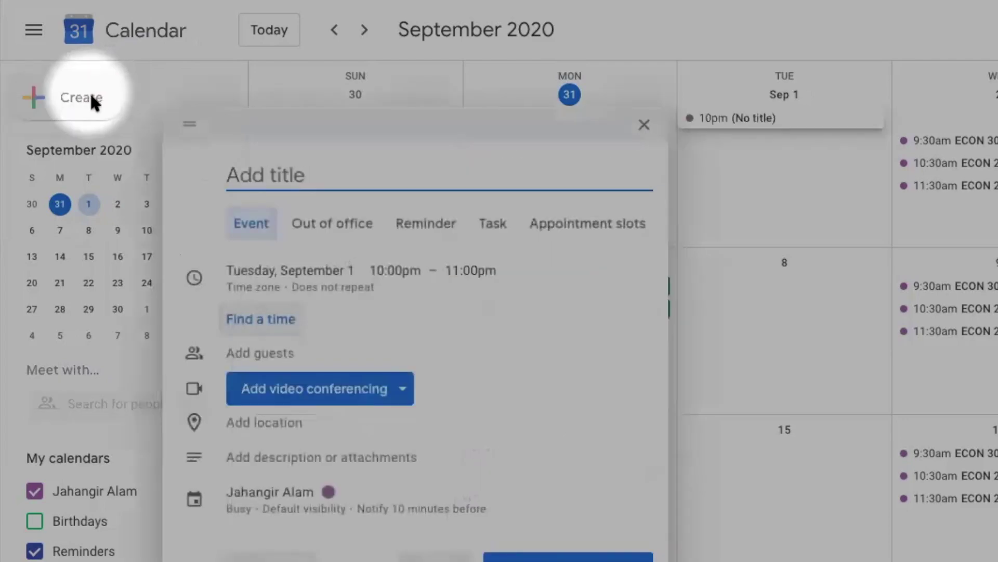
click(597, 233)
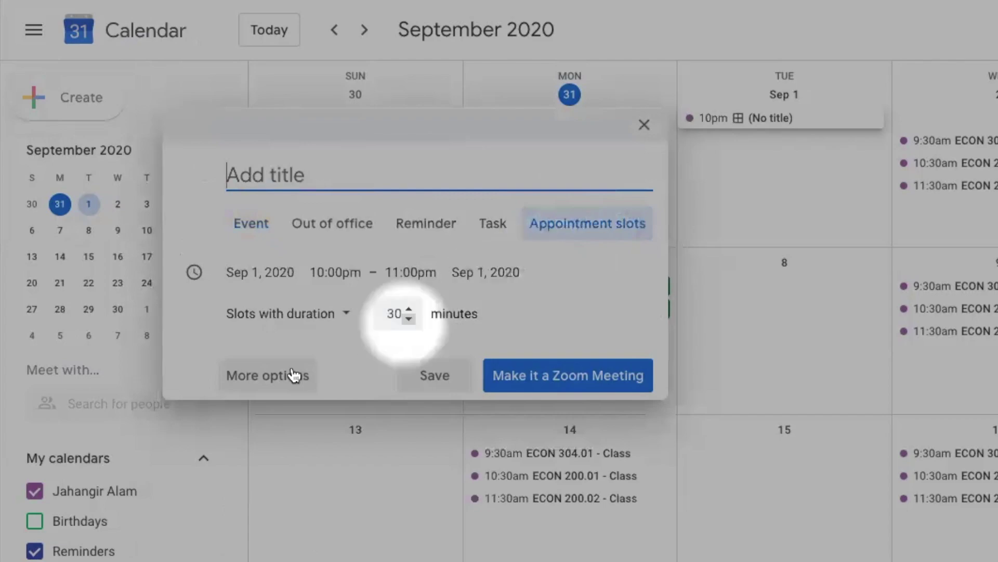
click(277, 377)
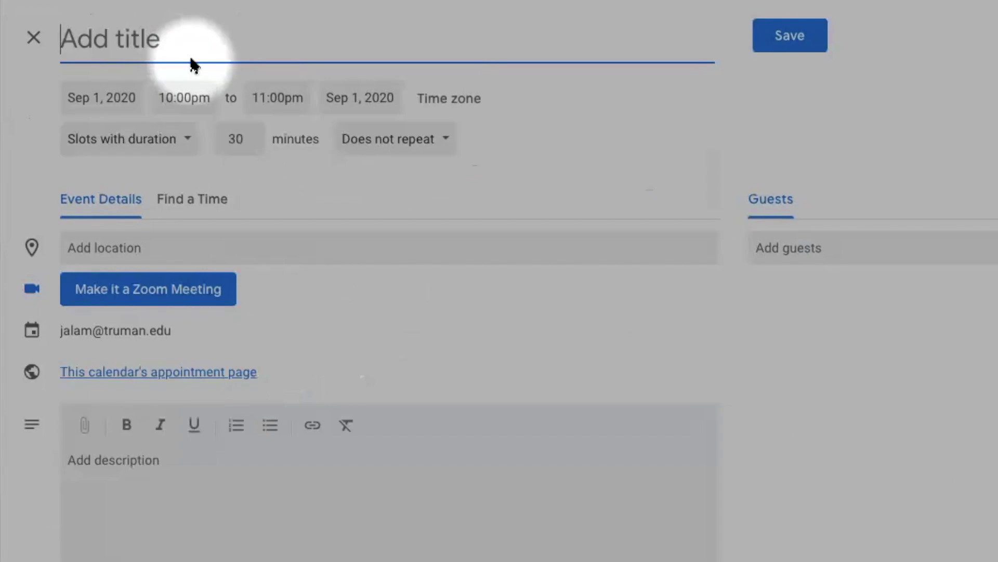
text(Virtua)
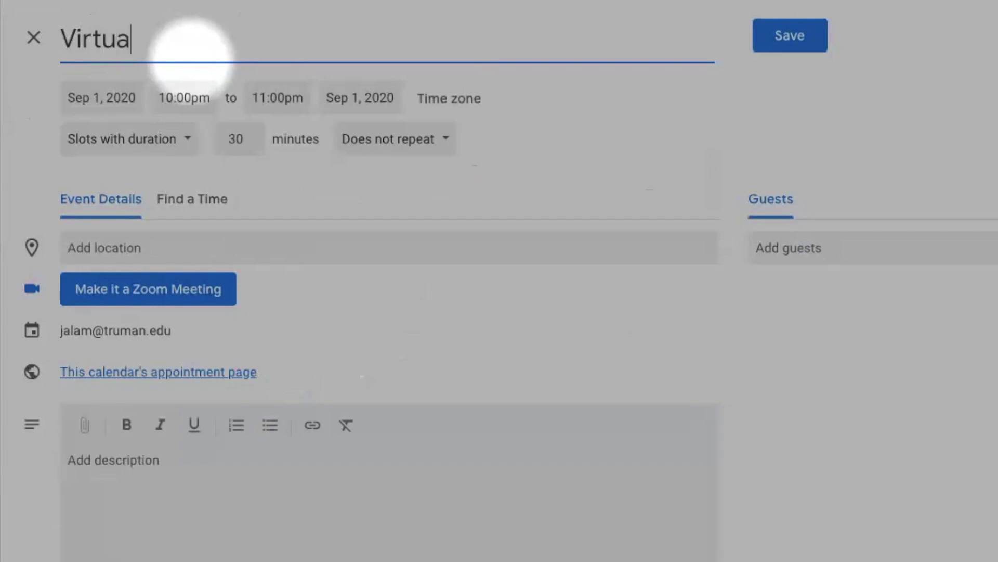
text(l Office Hours)
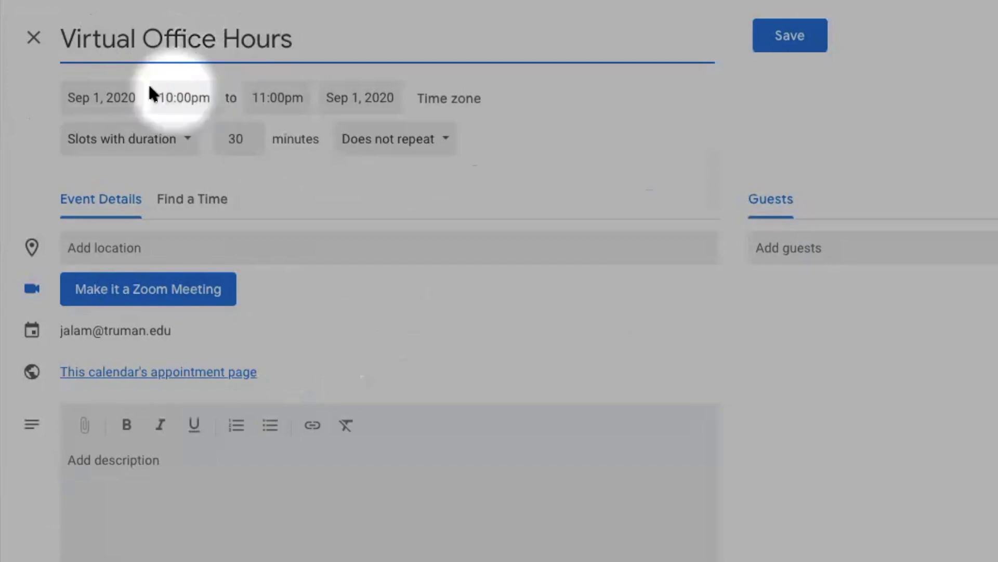
Step: Keep the date Sep 1, 2020 and set the start time to 8:30am
click(108, 97)
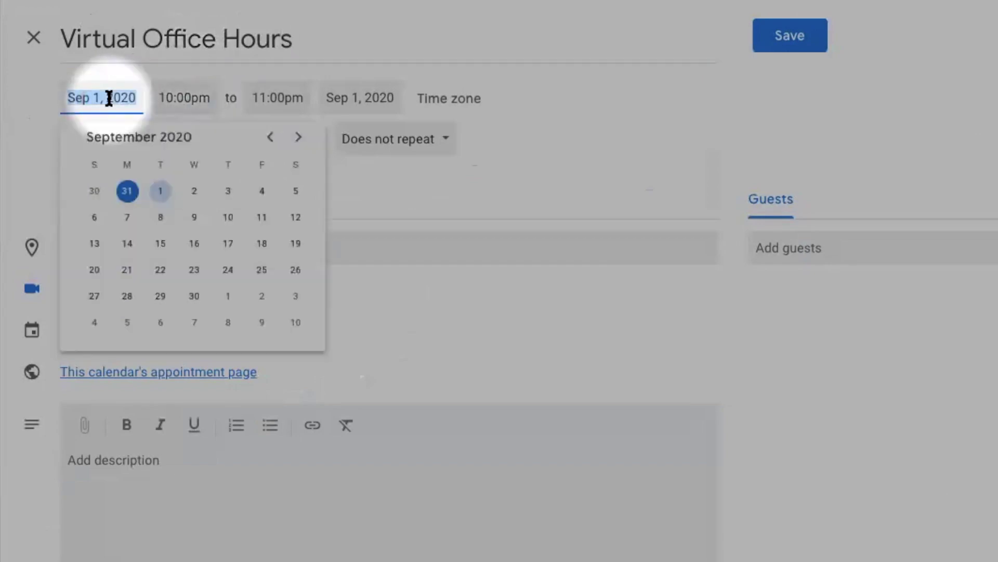
click(160, 191)
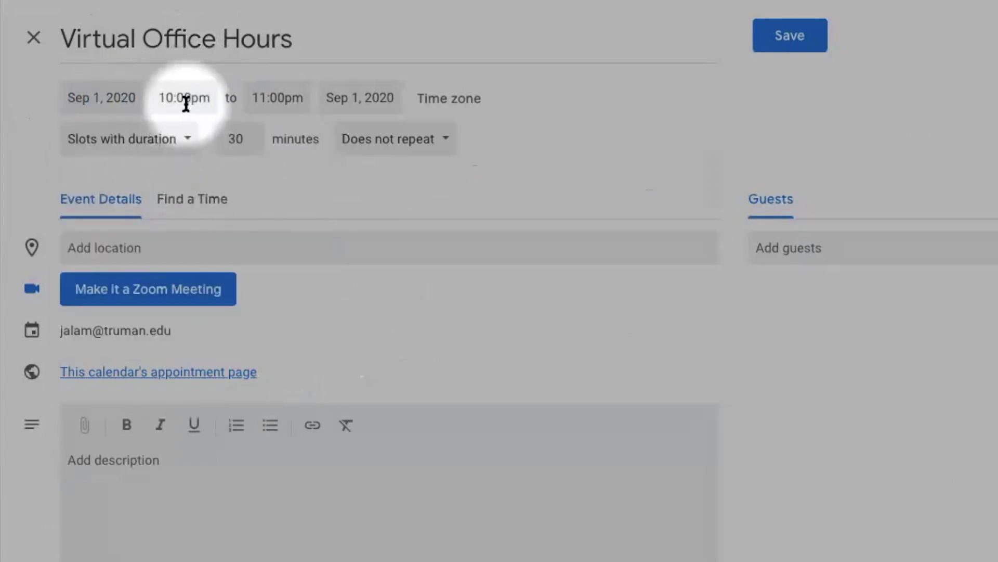
click(186, 98)
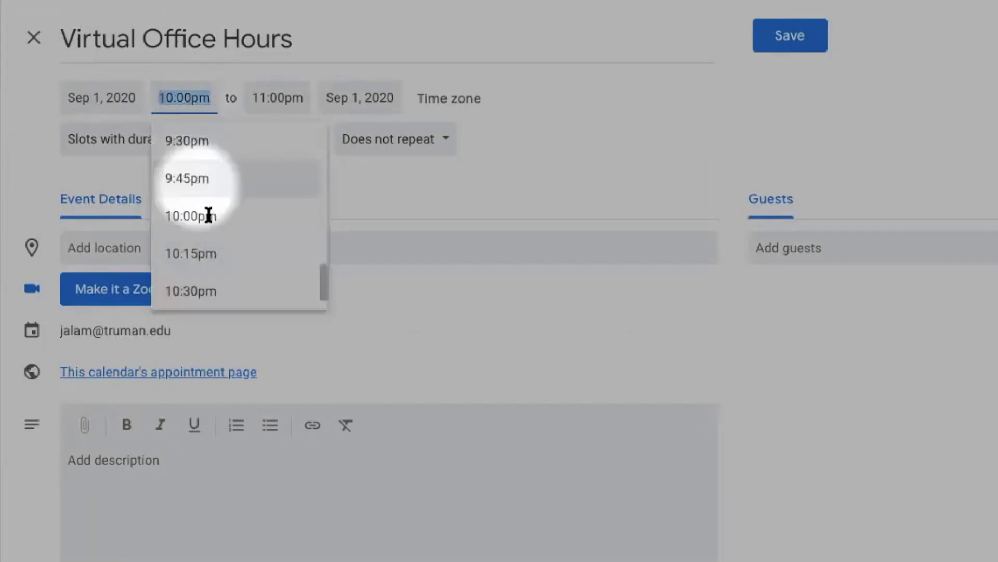
drag(323, 273, 323, 196)
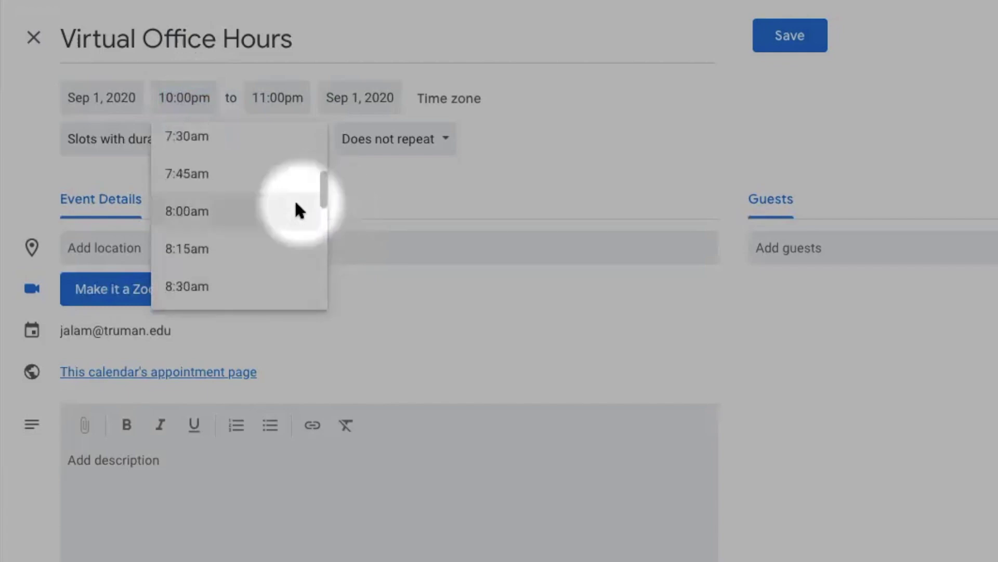
click(239, 284)
Step: Set the end time of the slots to 12:00pm
click(291, 98)
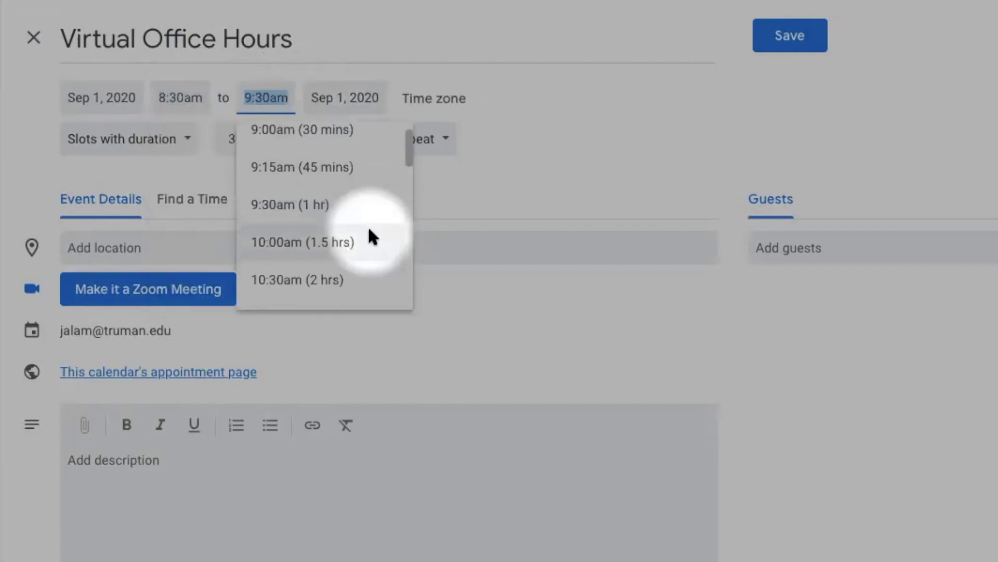
scroll(368, 231, down, 1)
scroll(367, 230, down, 1)
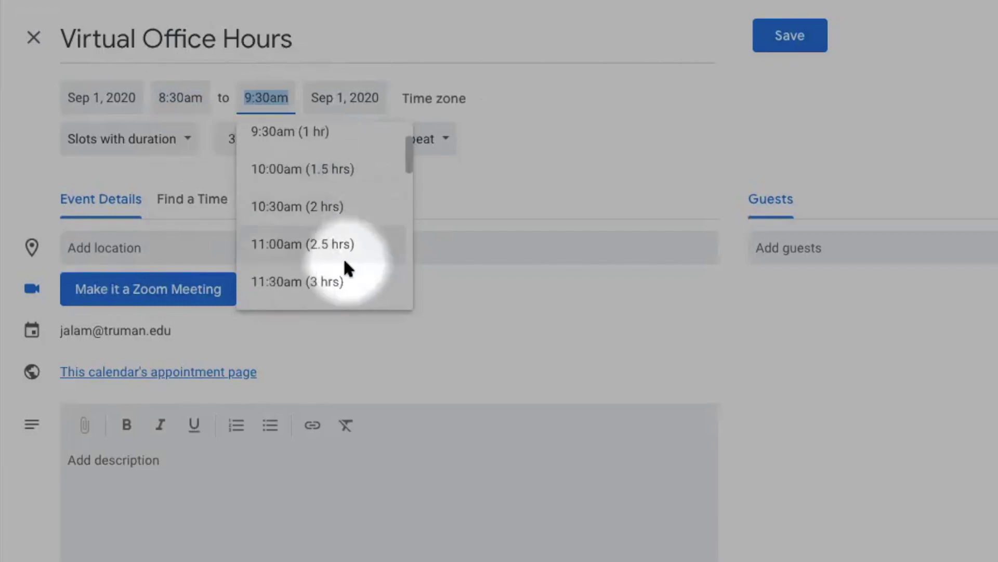
scroll(341, 260, down, 1)
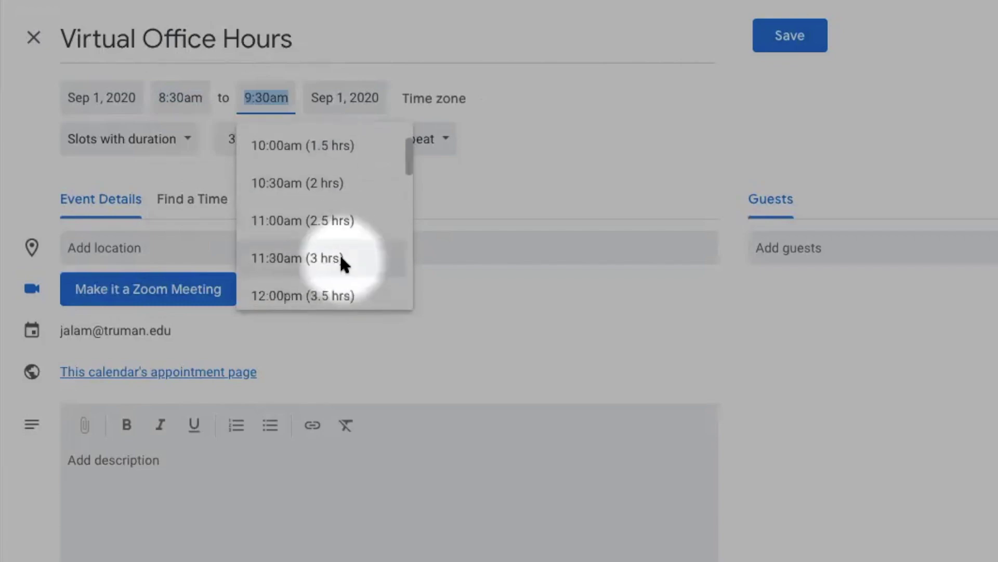
click(330, 286)
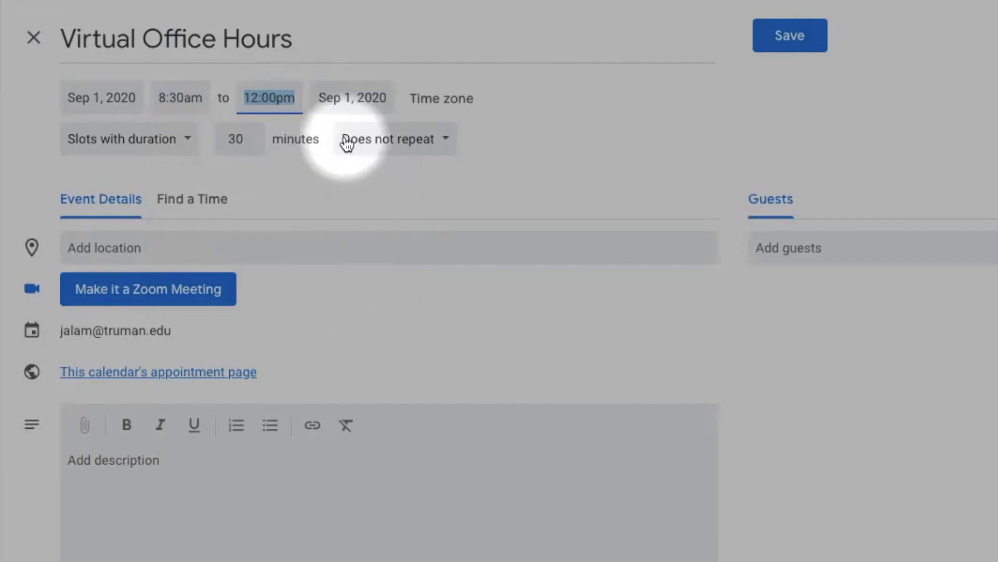
Step: Set a custom weekly repeat on Tuesday and Thursday, ending Nov 24, 2020
click(346, 141)
click(386, 342)
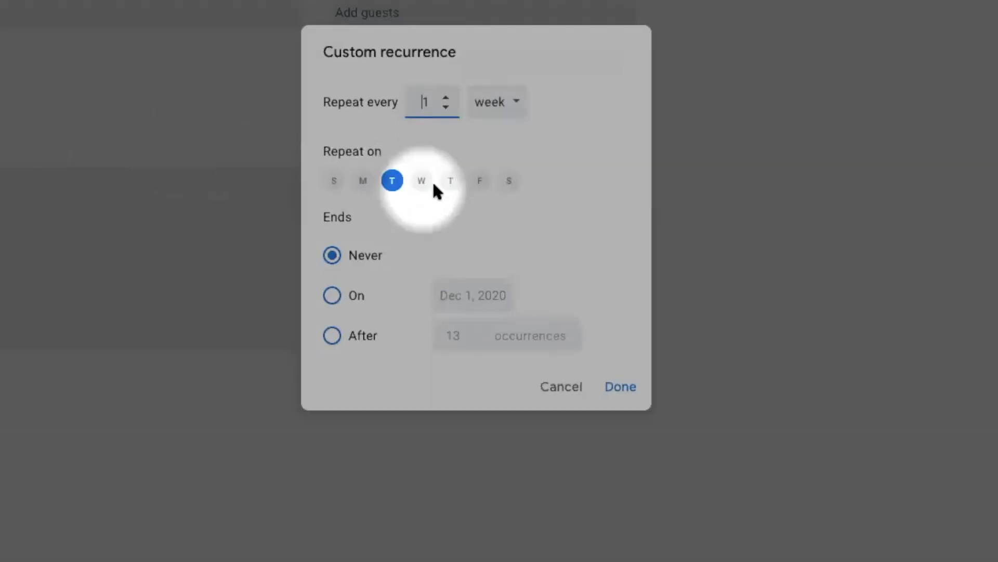
click(449, 183)
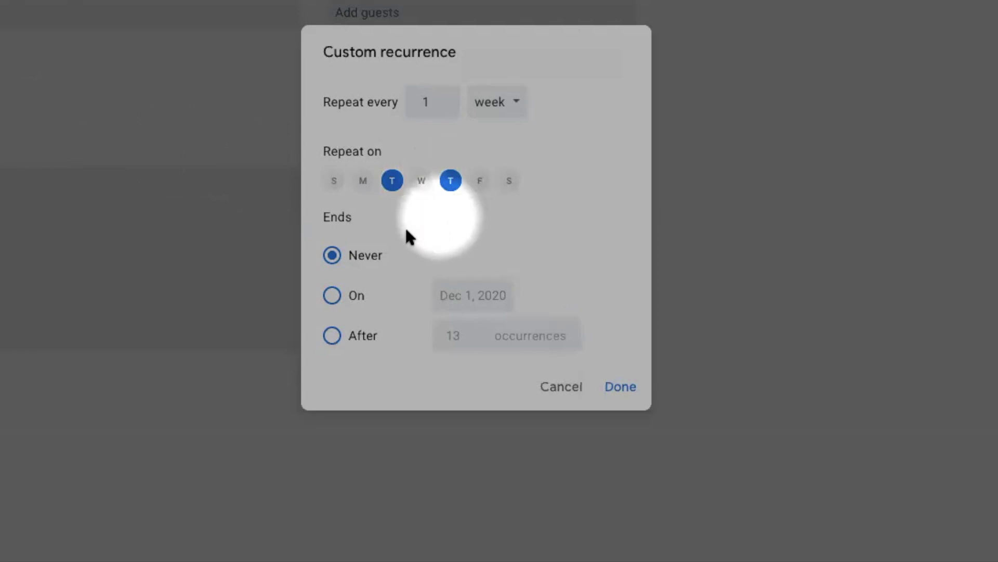
click(333, 295)
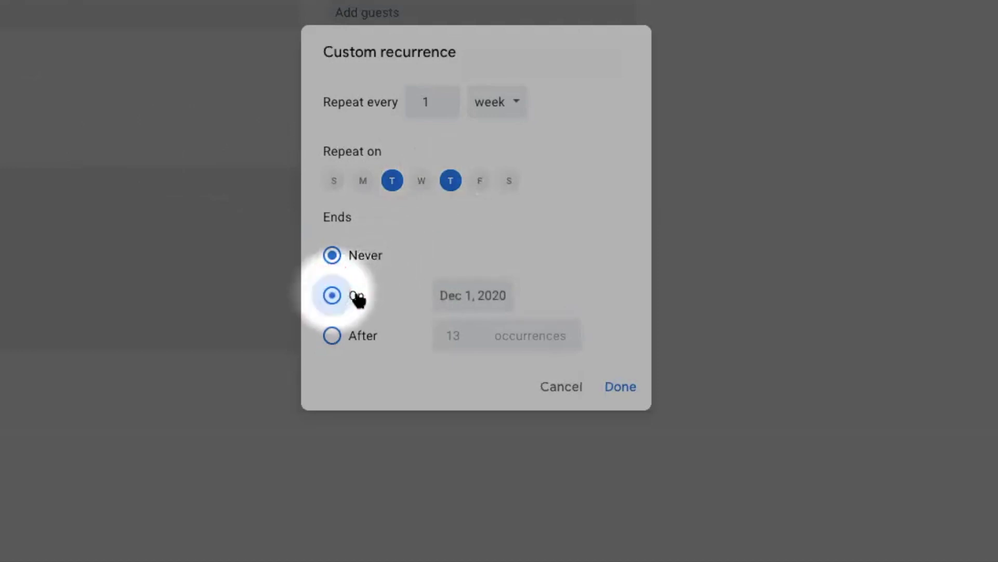
click(473, 296)
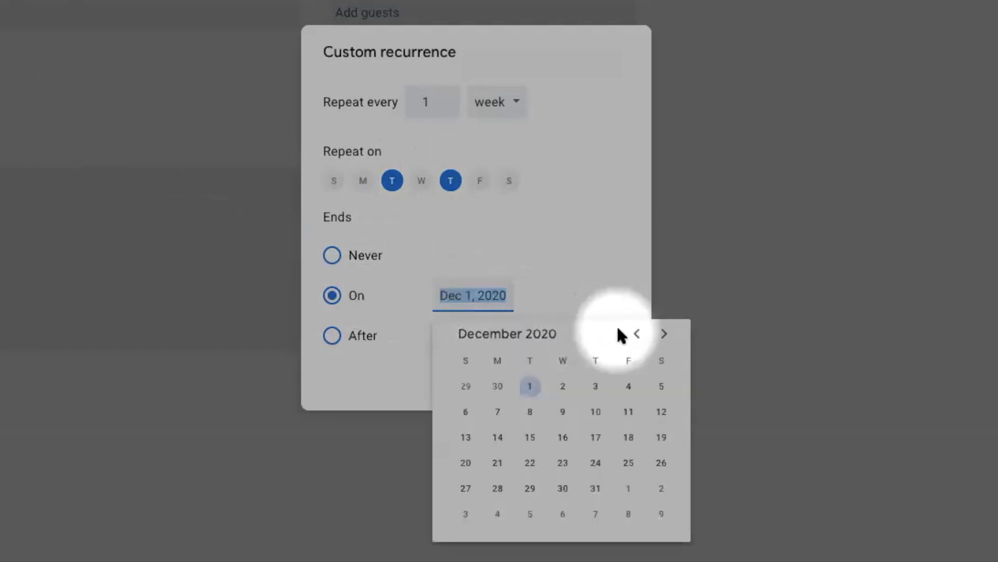
click(637, 334)
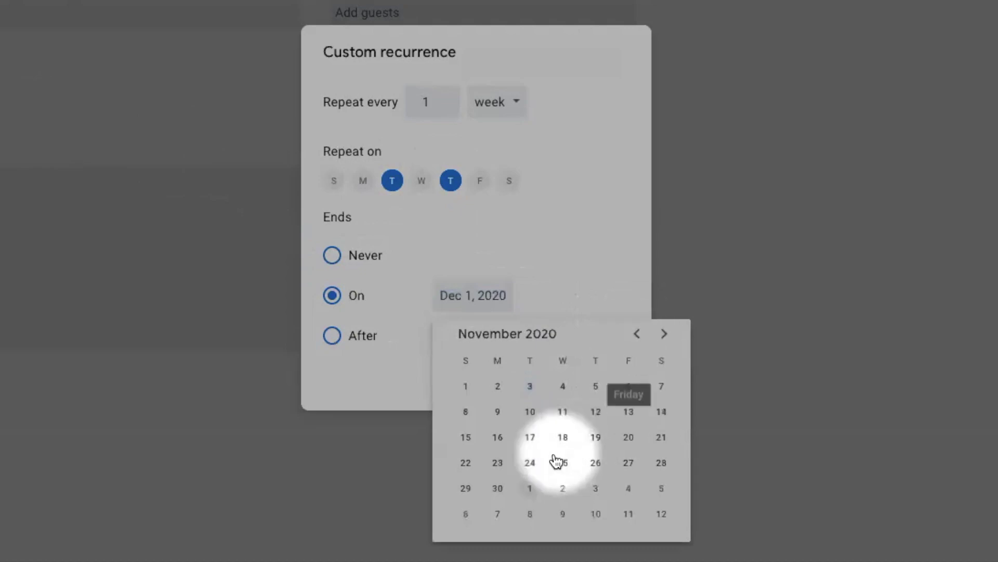
click(530, 461)
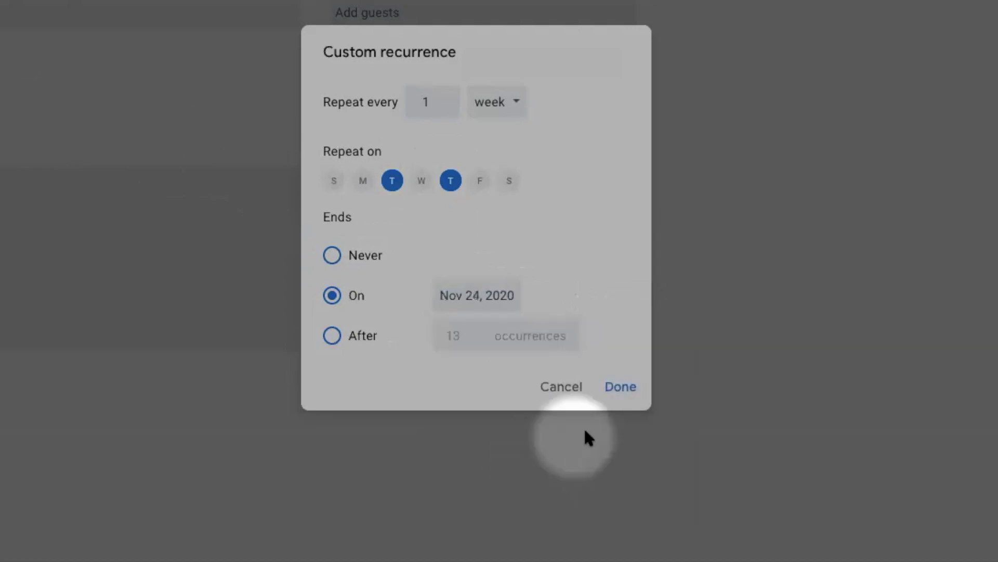
click(618, 392)
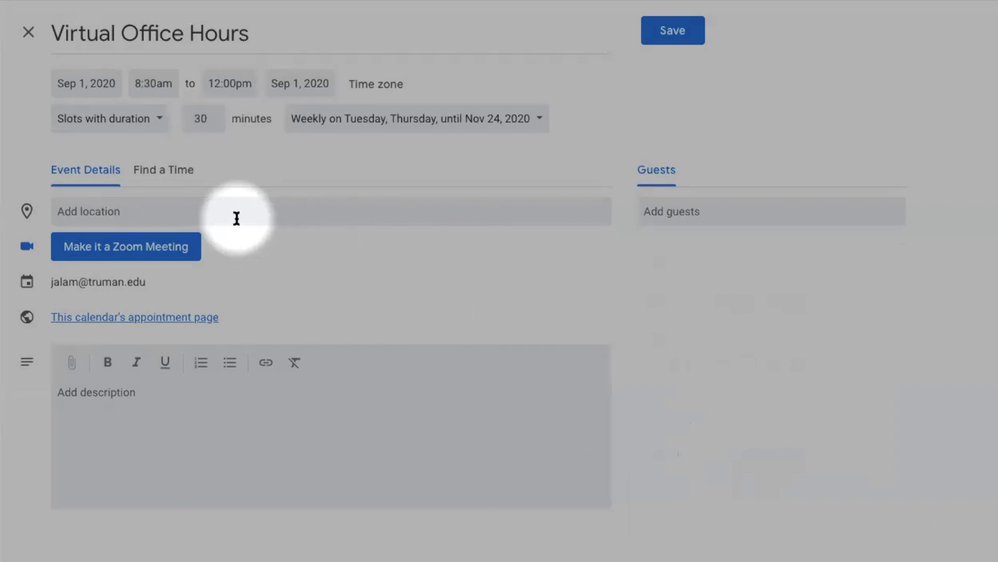
Step: Add a Zoom meeting link and invitation, then save the Virtual Office Hours slots
click(174, 247)
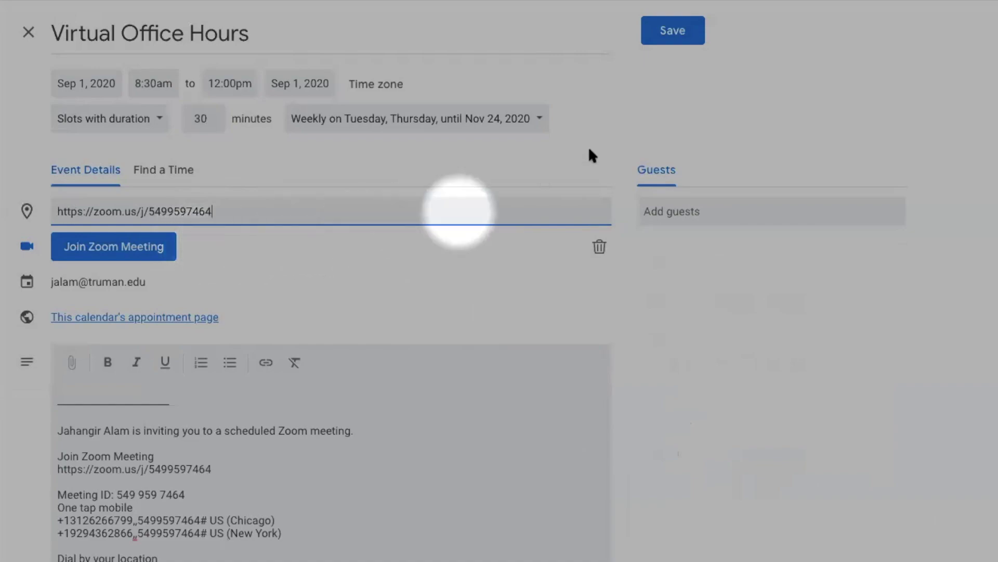
click(683, 37)
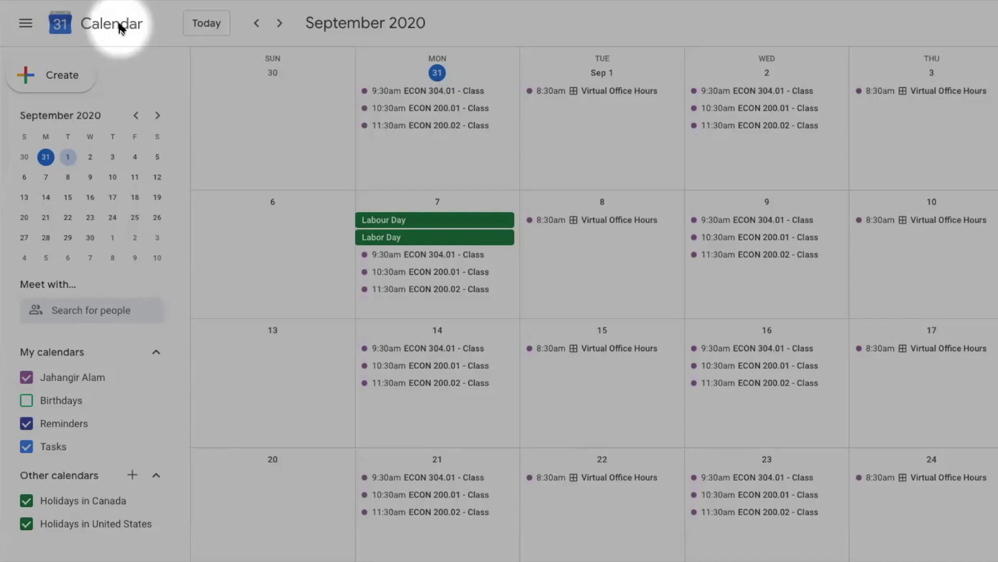
Step: Create a new appointment-slots entry with full settings, titled 'Regular Office Hours'
click(63, 67)
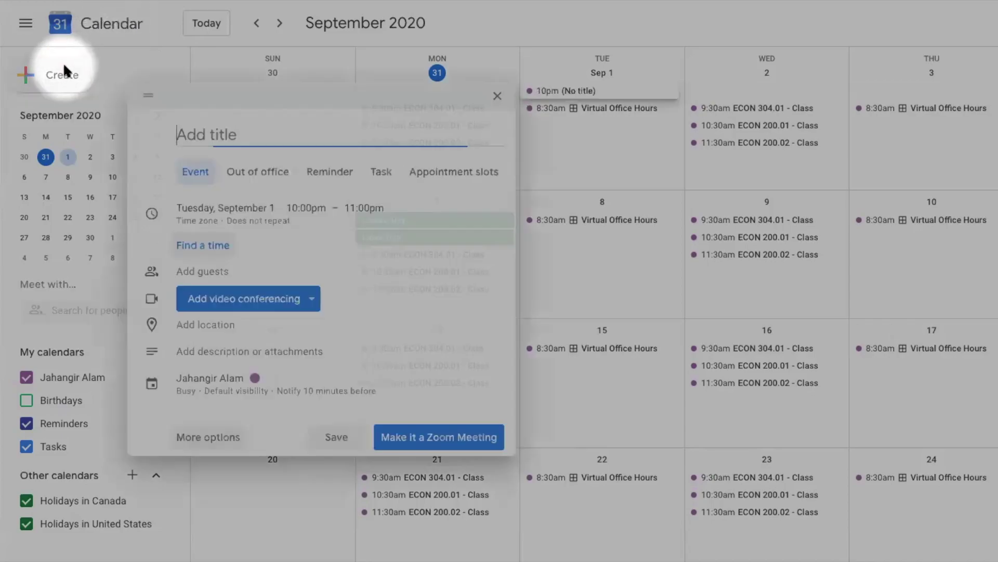
click(467, 173)
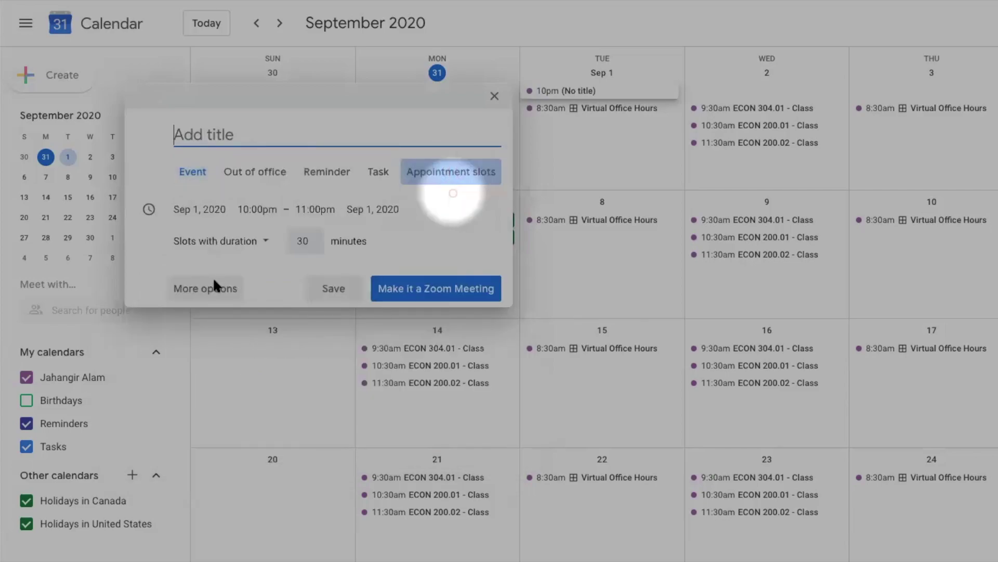
click(206, 289)
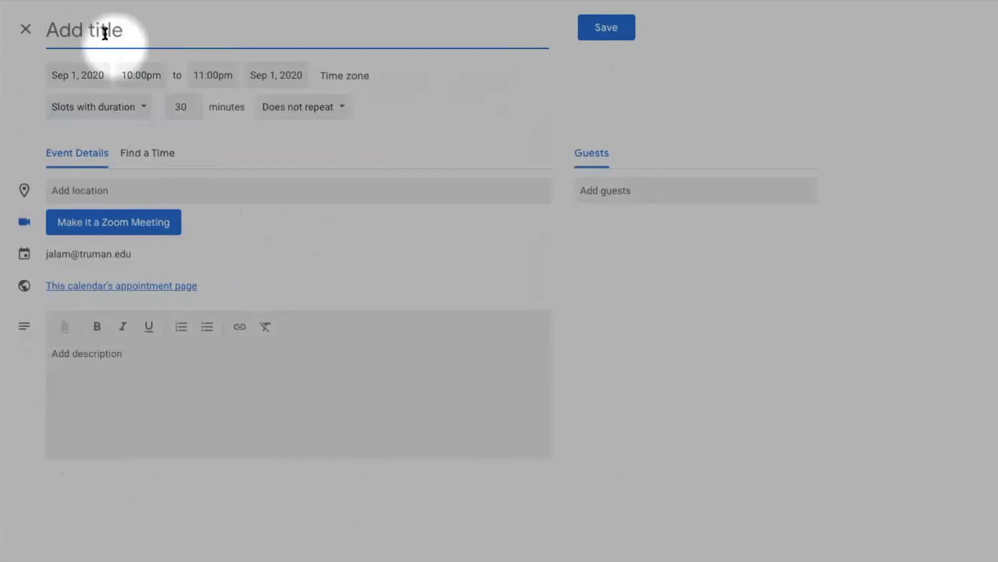
click(107, 33)
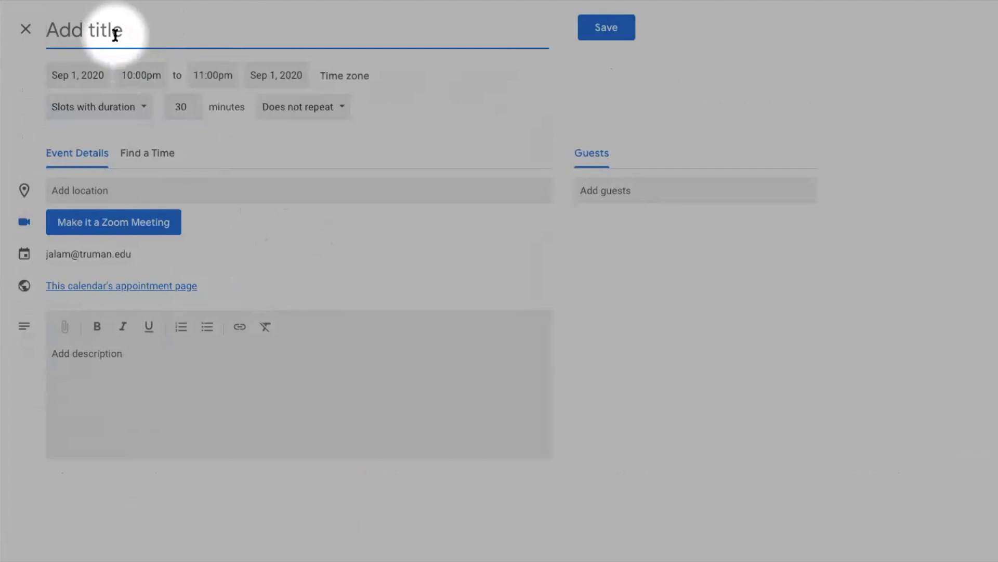
text(Regular)
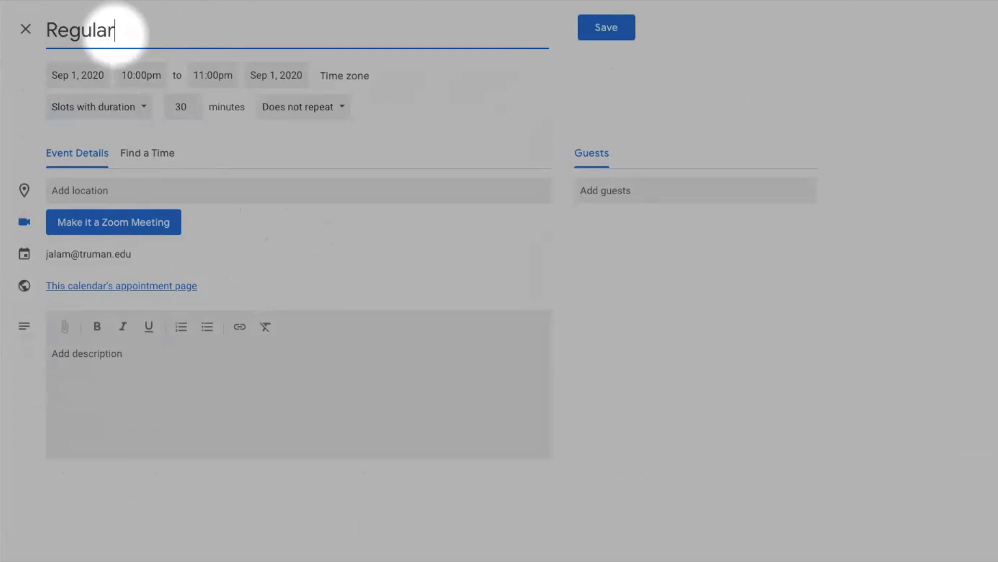
text( Office Hours)
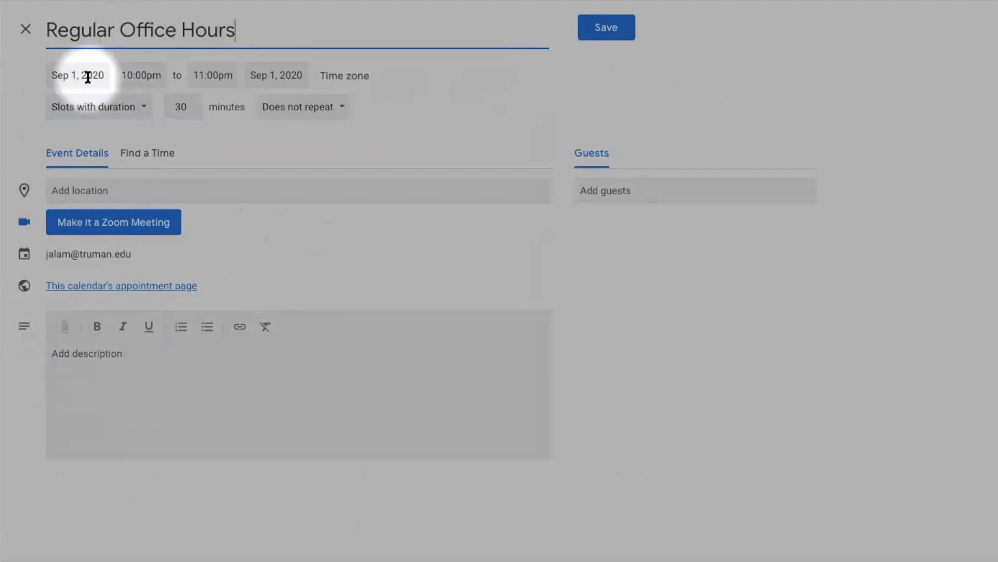
Step: Keep Sep 1, 2020 and set the time to 12:30pm–1:15pm
click(88, 77)
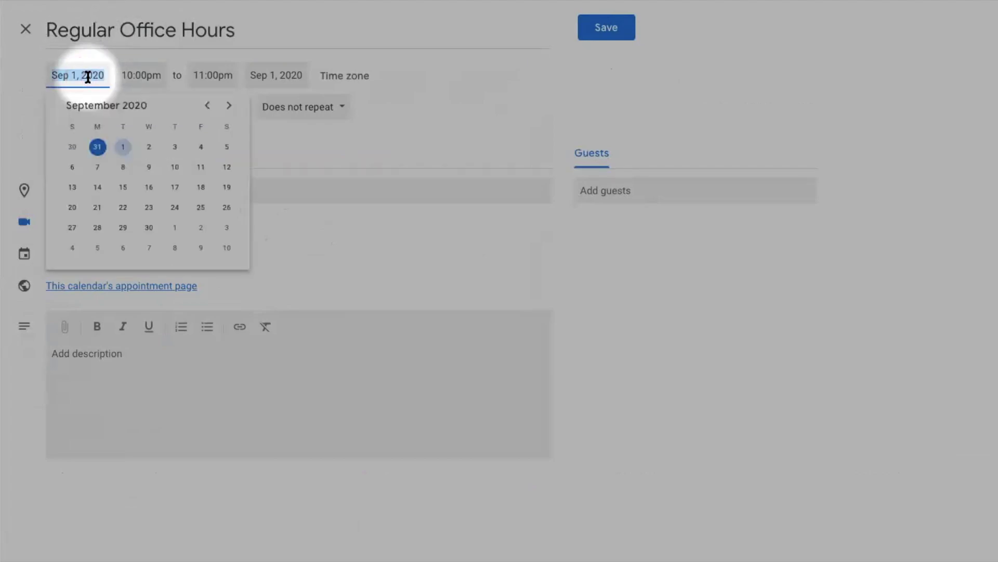
click(121, 148)
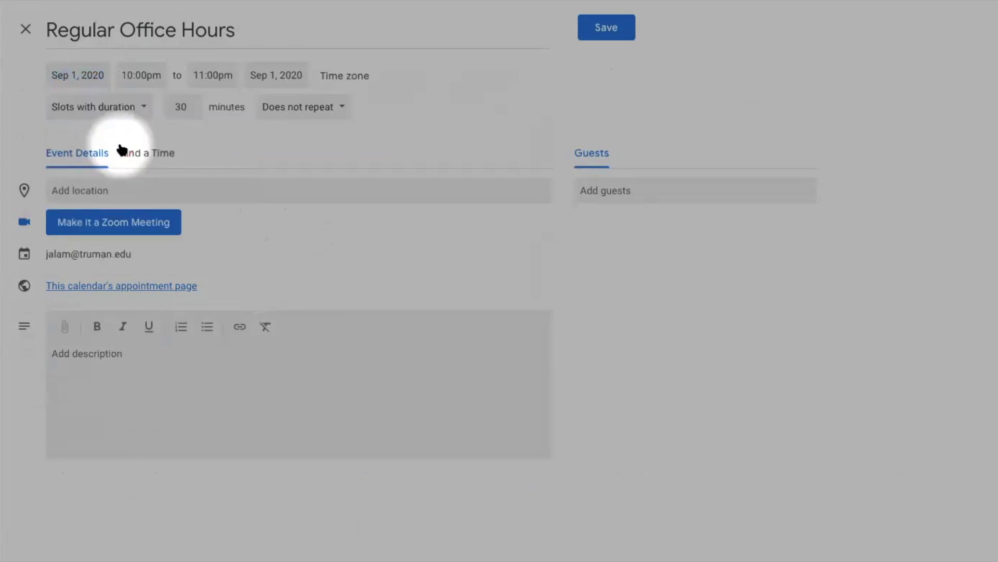
click(139, 79)
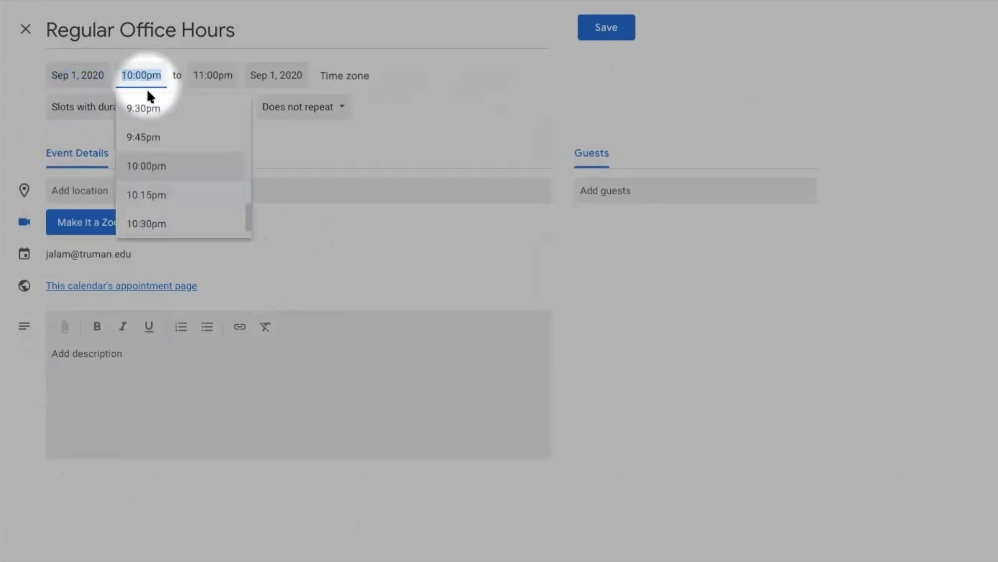
click(247, 218)
drag(245, 215, 251, 171)
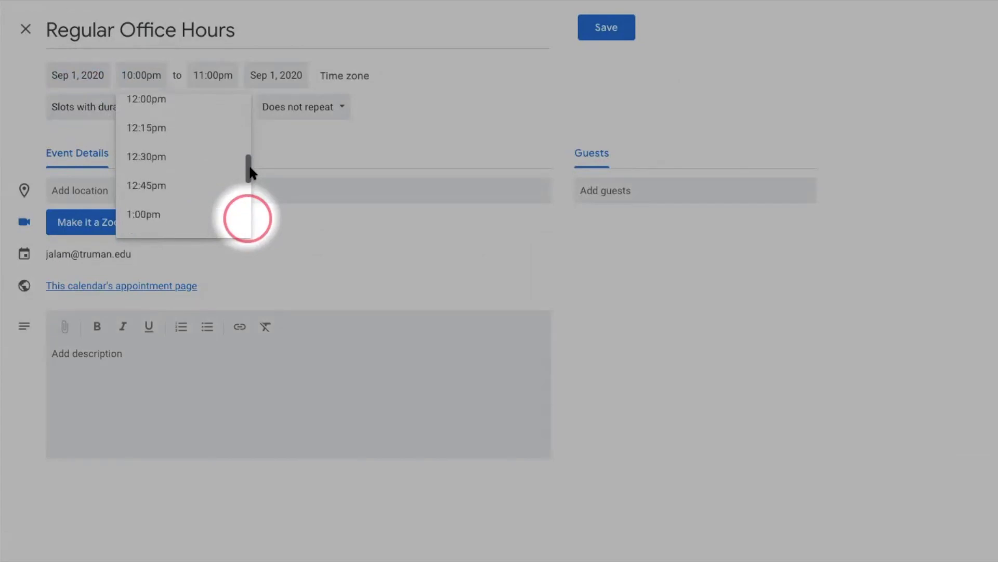
click(194, 157)
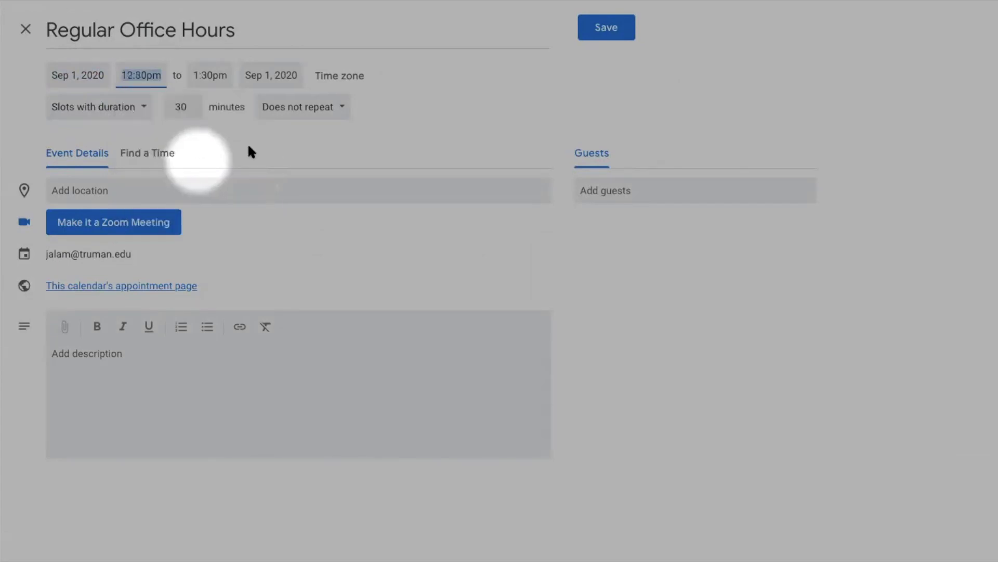
click(224, 81)
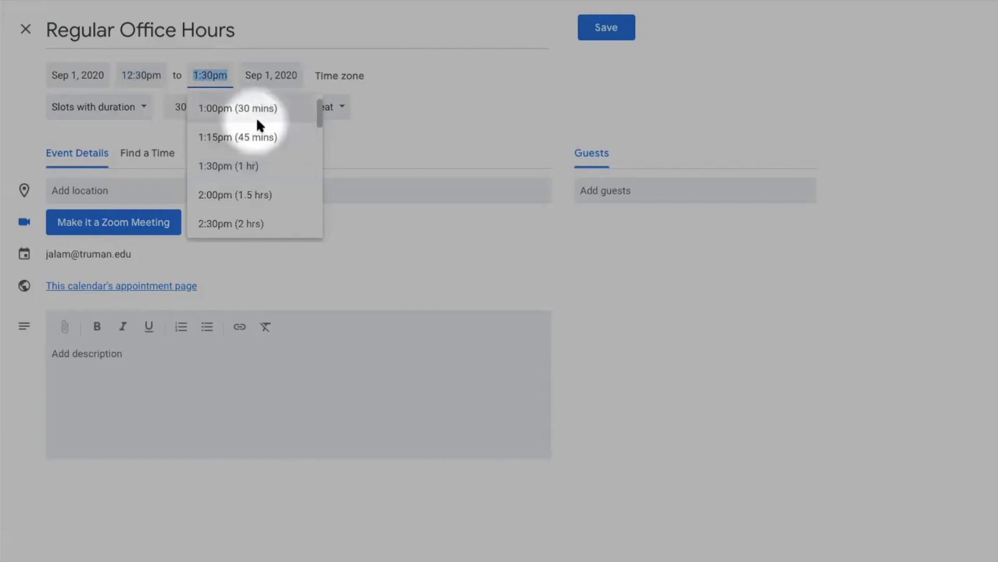
click(260, 136)
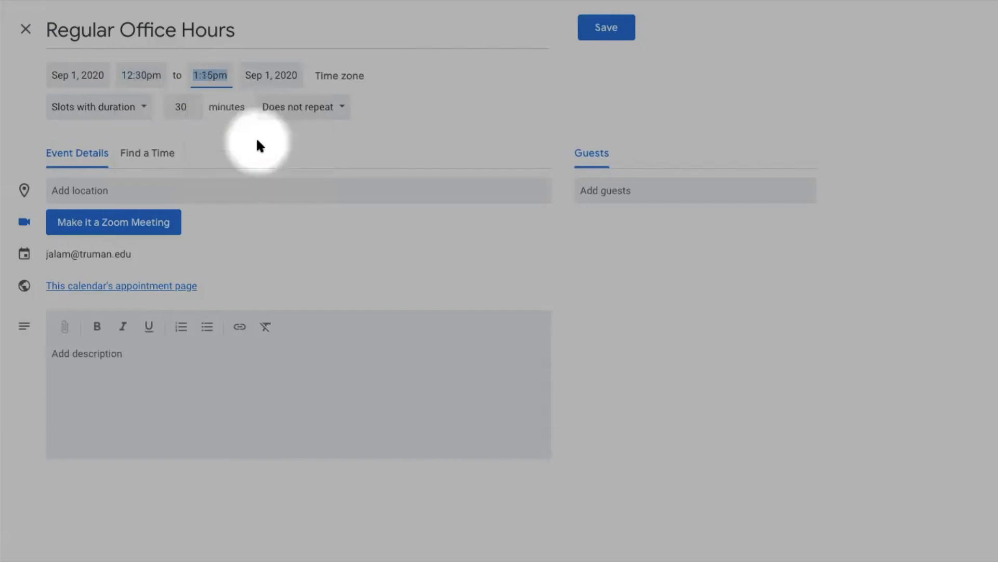
Step: Change the slot duration to 15 minutes
click(192, 110)
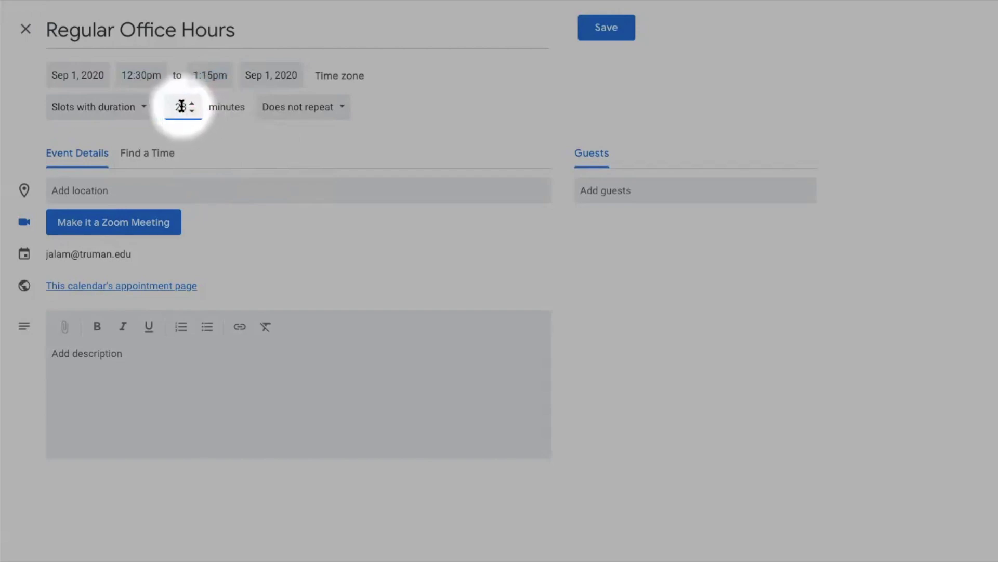
click(193, 109)
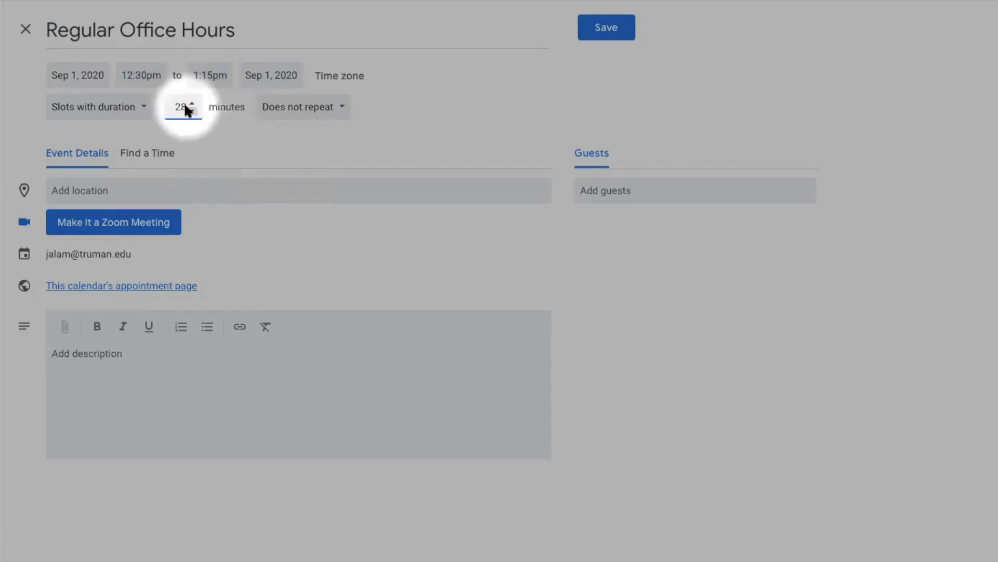
click(186, 106)
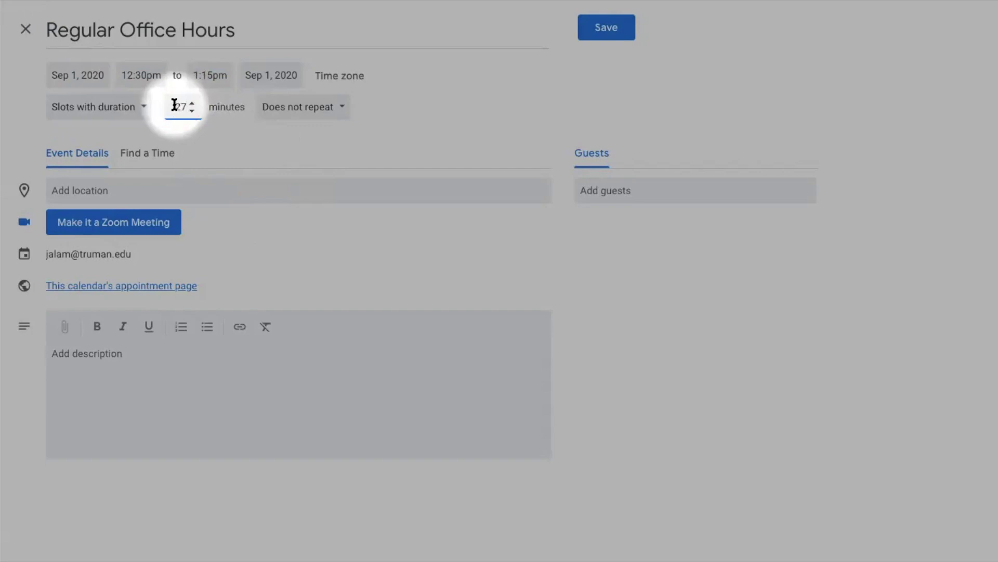
click(176, 105)
drag(176, 106, 183, 103)
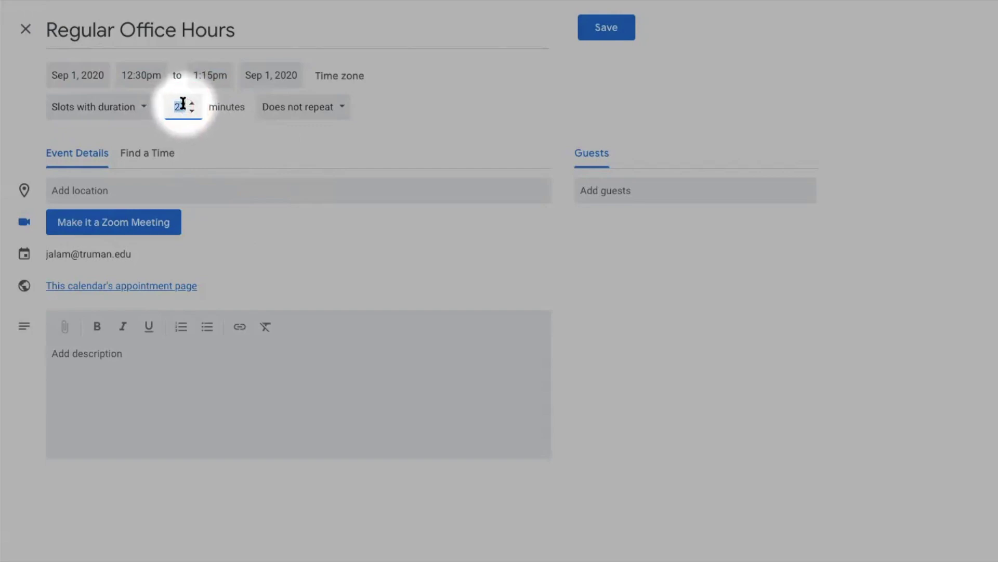
text(15)
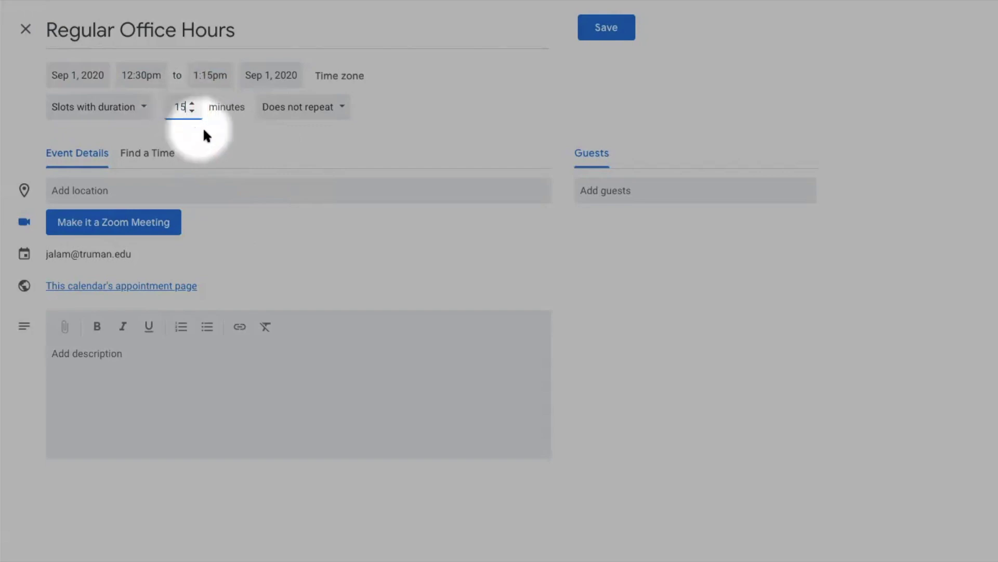
click(310, 111)
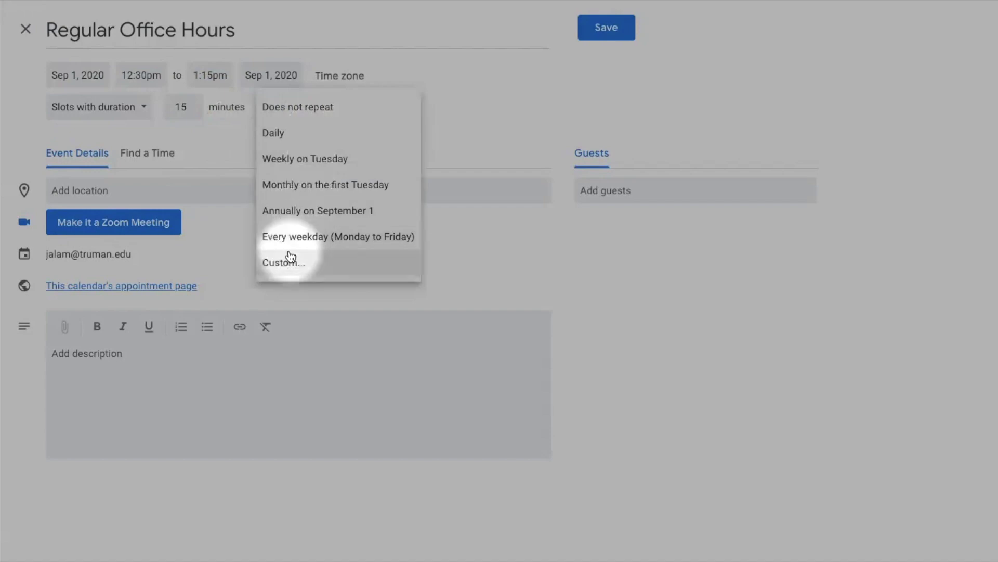
Step: Set a custom weekly repeat on Monday, Wednesday and Friday, dropping Tuesday, ending Nov 24, 2020
click(289, 257)
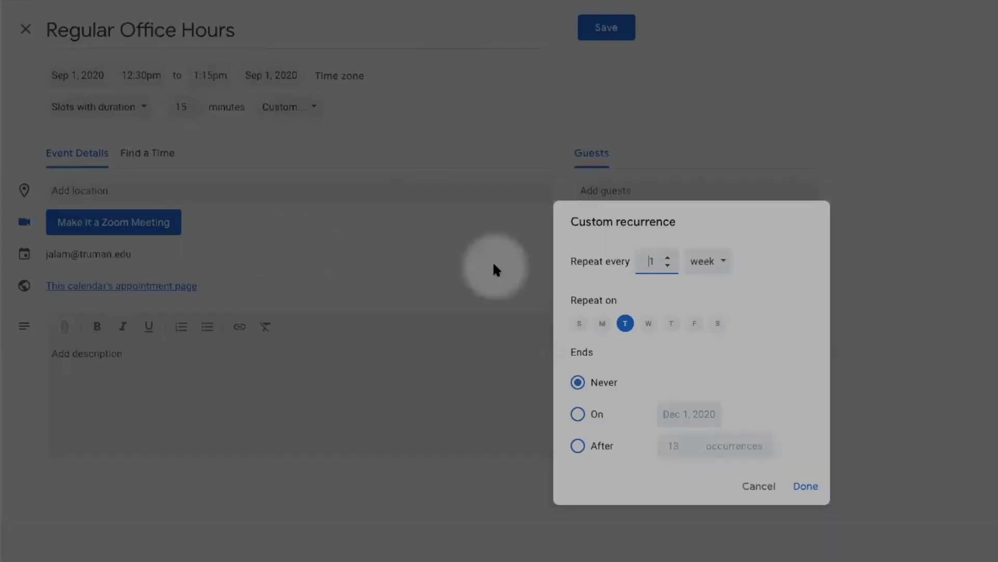
click(602, 323)
click(625, 323)
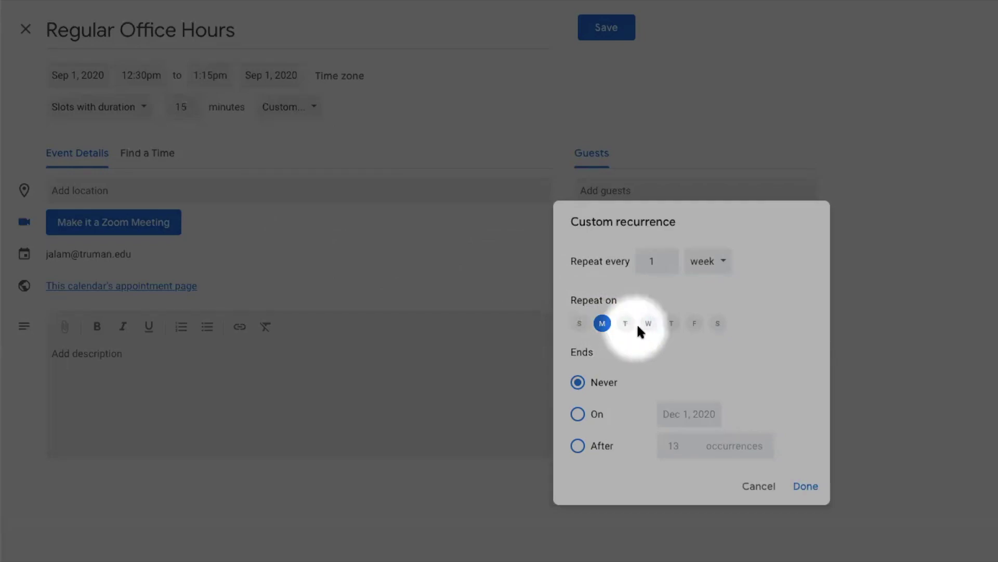
click(648, 323)
click(695, 323)
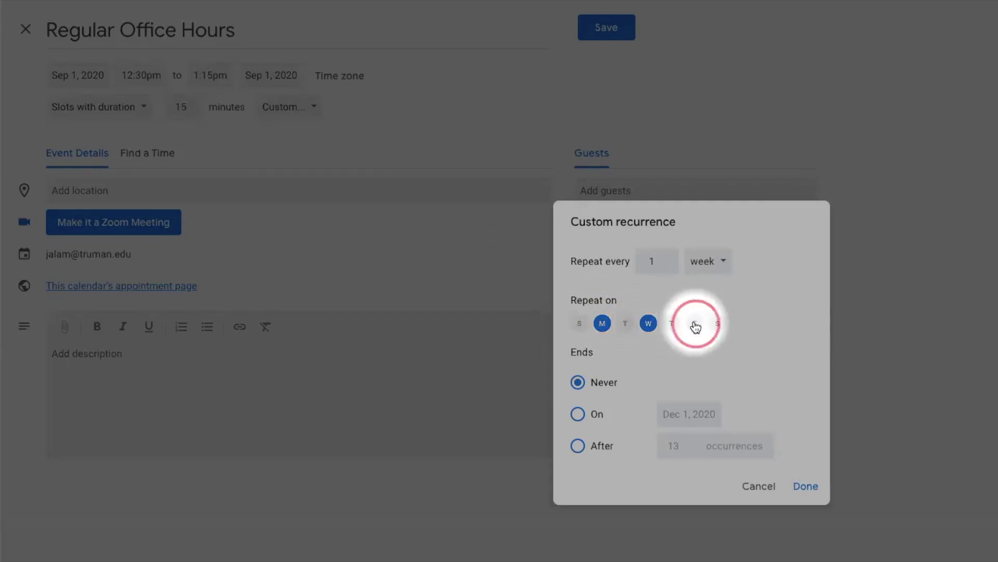
click(578, 413)
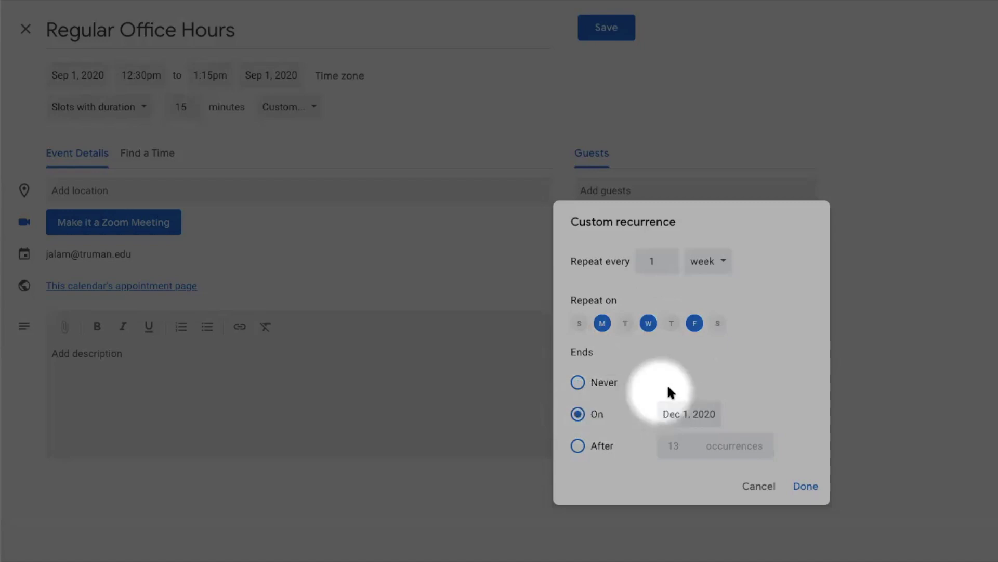
click(691, 411)
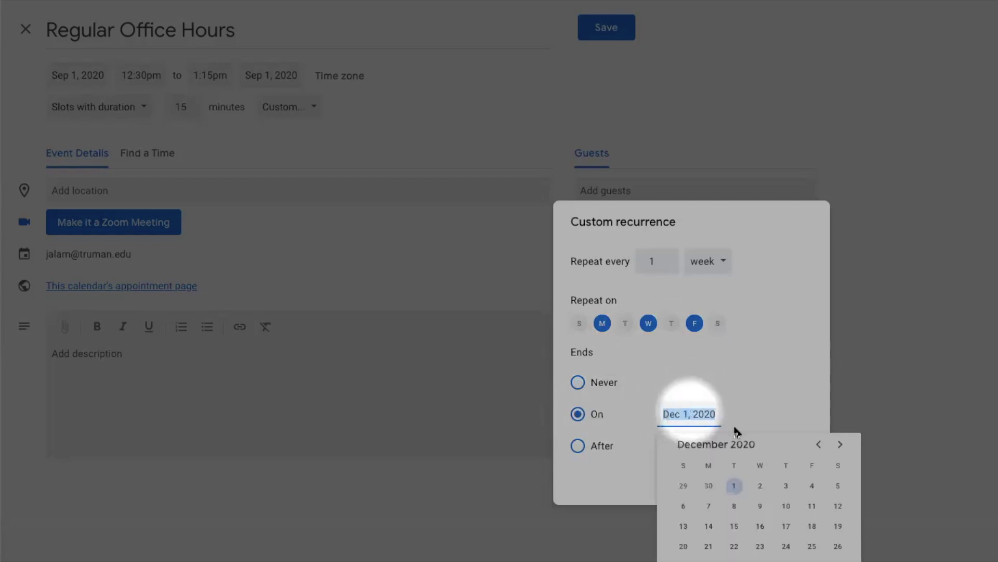
click(818, 444)
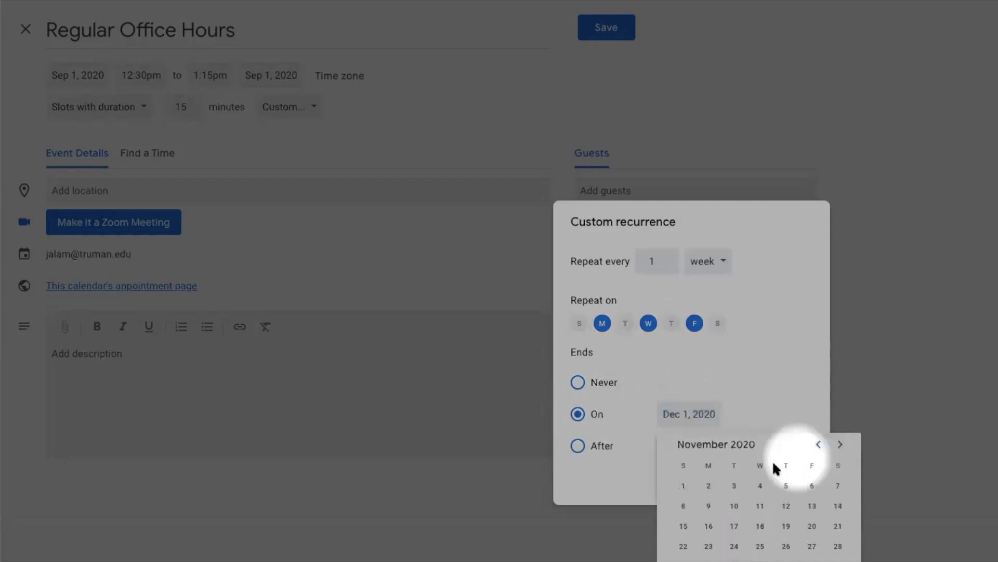
click(735, 545)
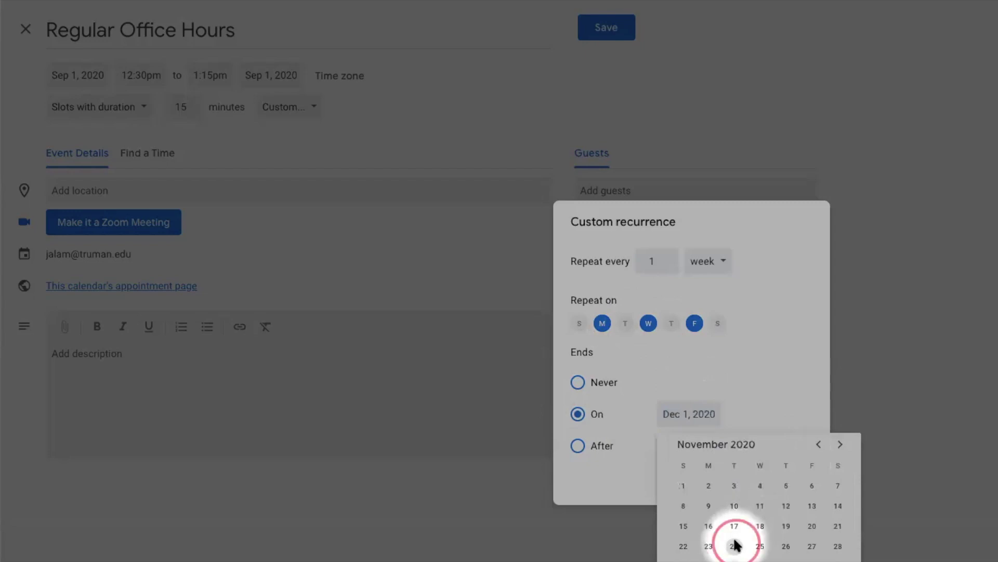
click(801, 492)
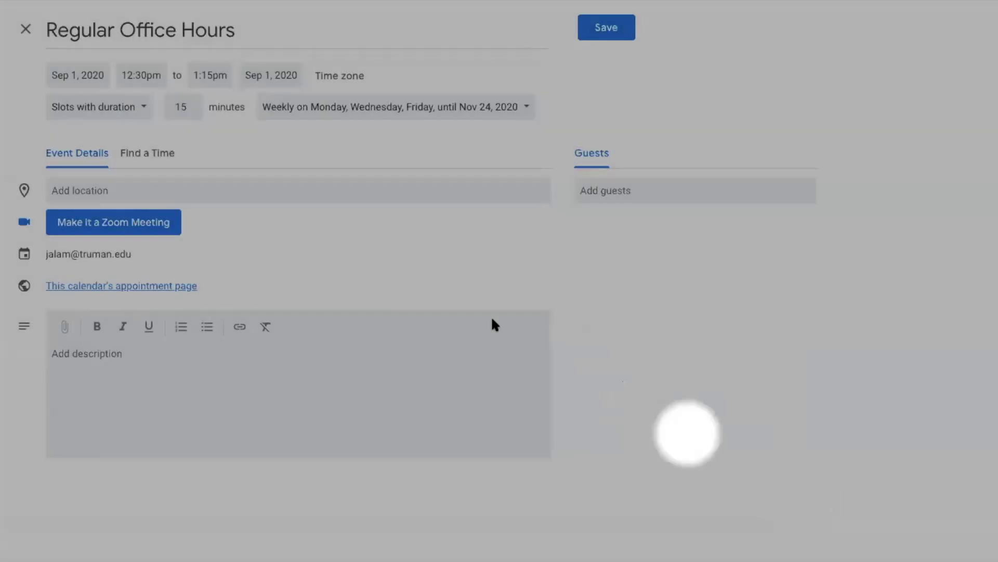
click(229, 191)
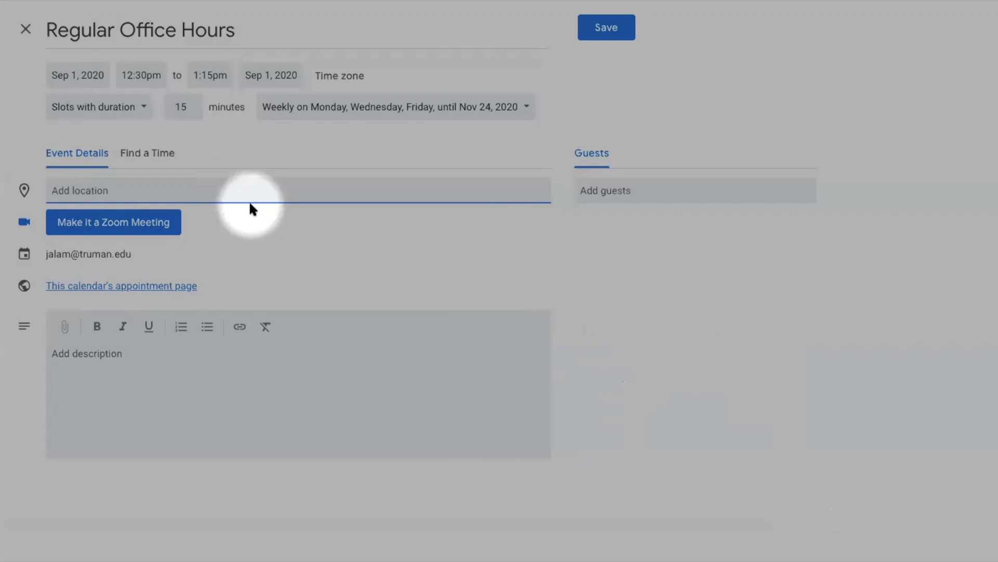
Step: Set the location to Truman State University and save the Regular Office Hours slots
text(Tr)
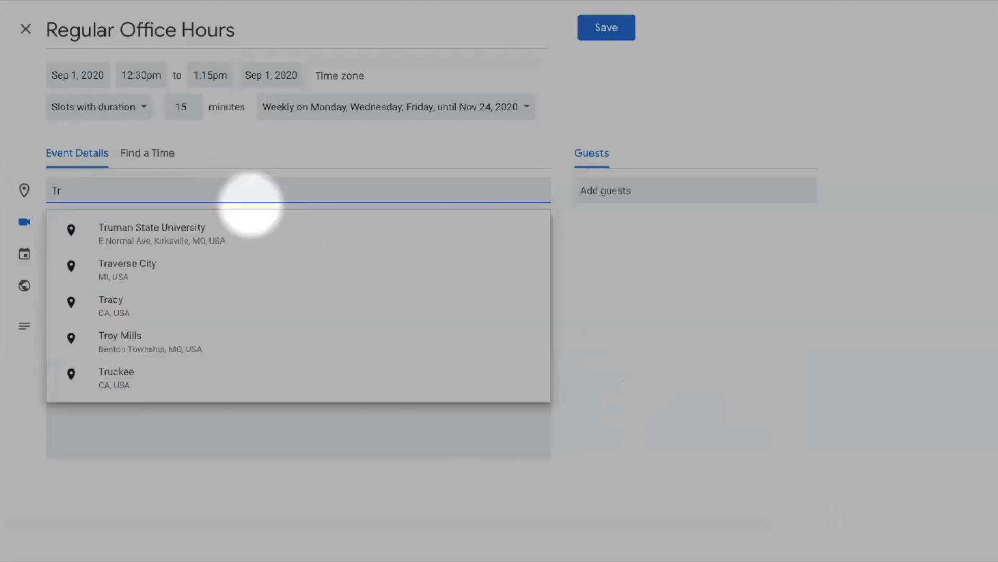
click(210, 225)
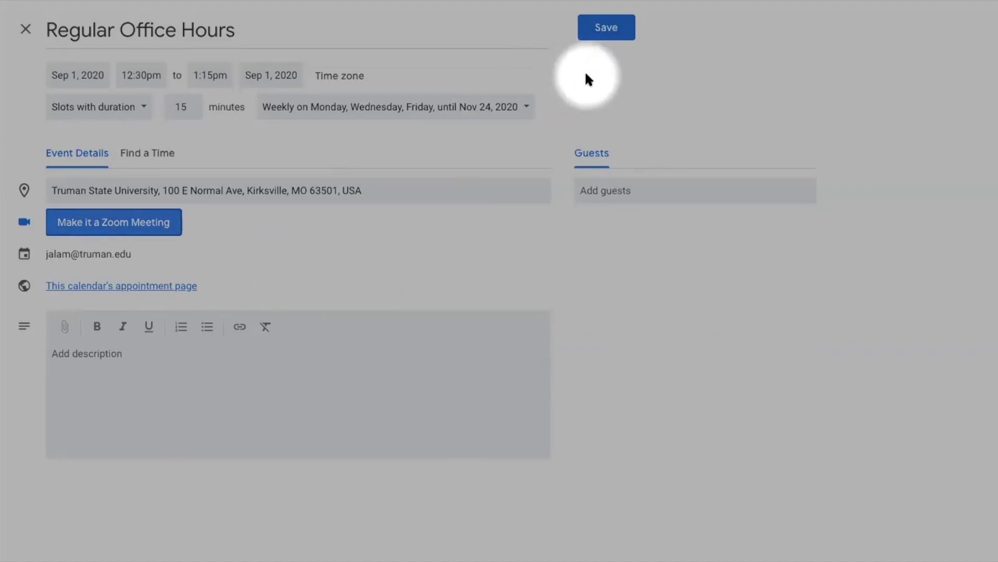
click(601, 36)
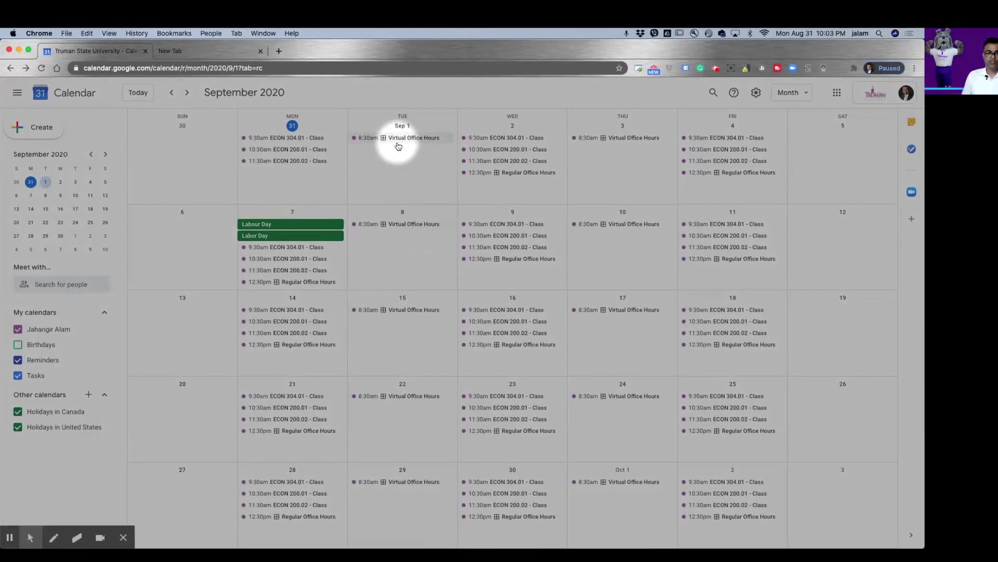
Step: Open the details of the Sep 1 Virtual Office Hours event
click(405, 143)
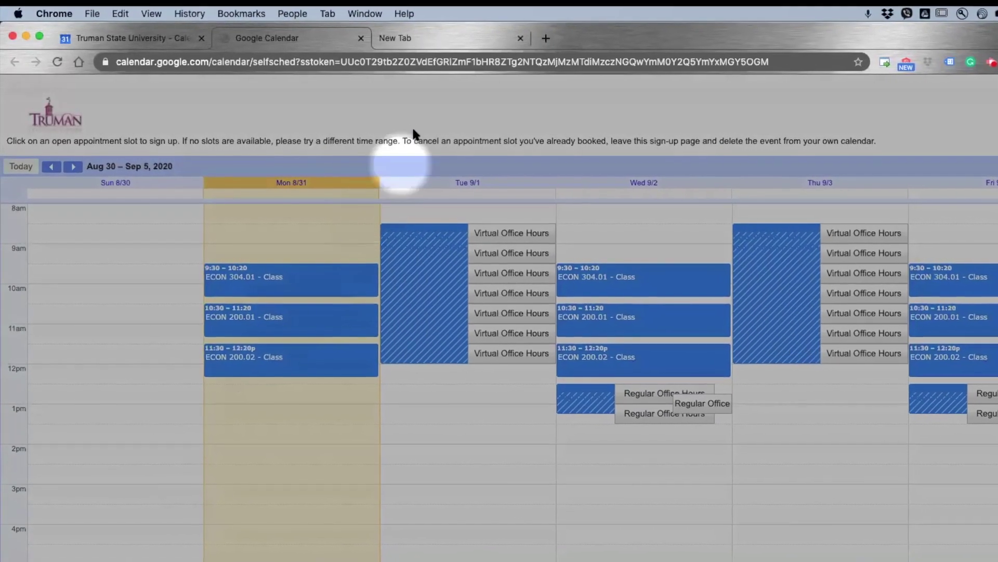
Step: Book the Tuesday, Sep 1 8:30am Virtual Office Hours slot on the appointment page
click(391, 61)
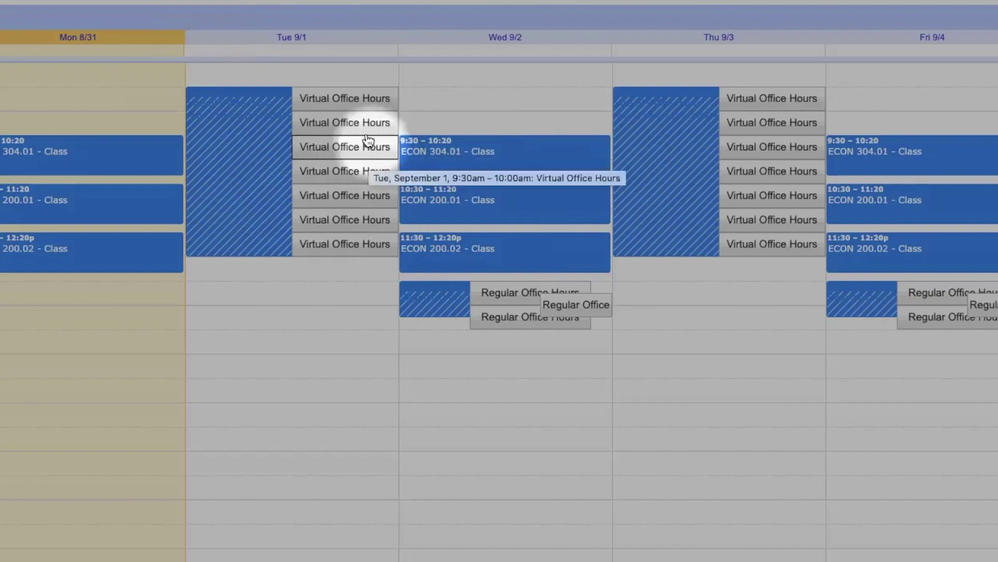
click(358, 103)
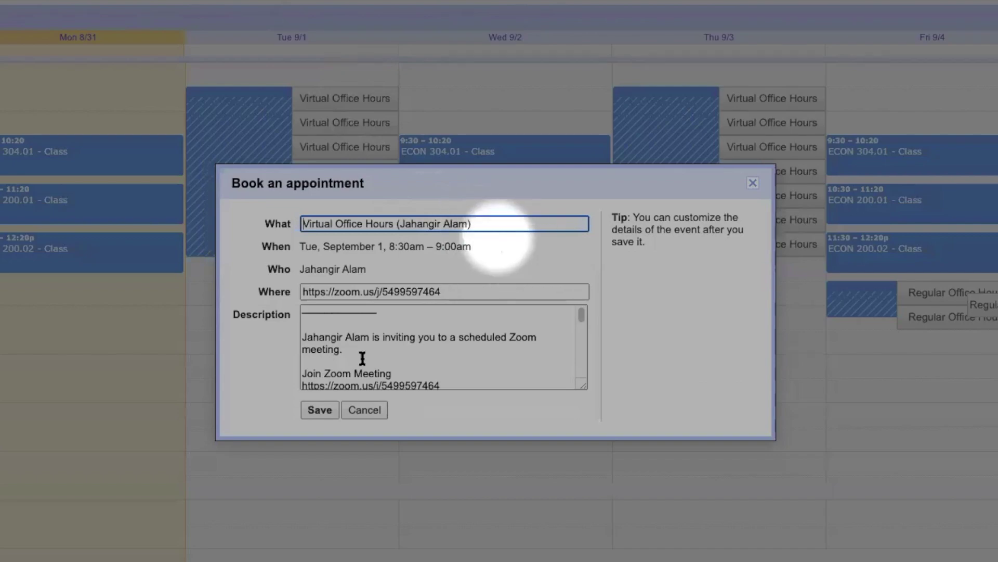
click(319, 410)
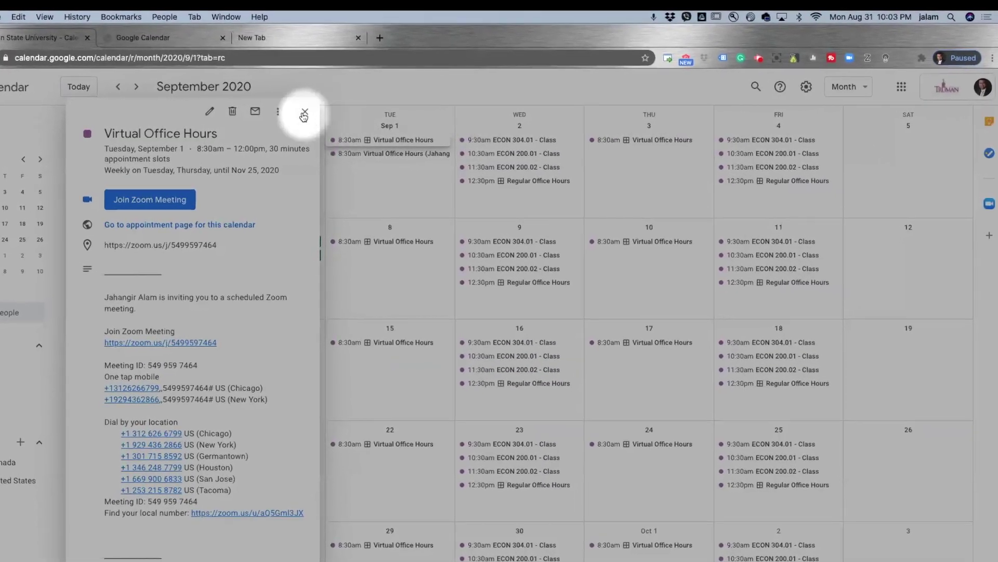
Step: Close the Virtual Office Hours event details card
click(303, 113)
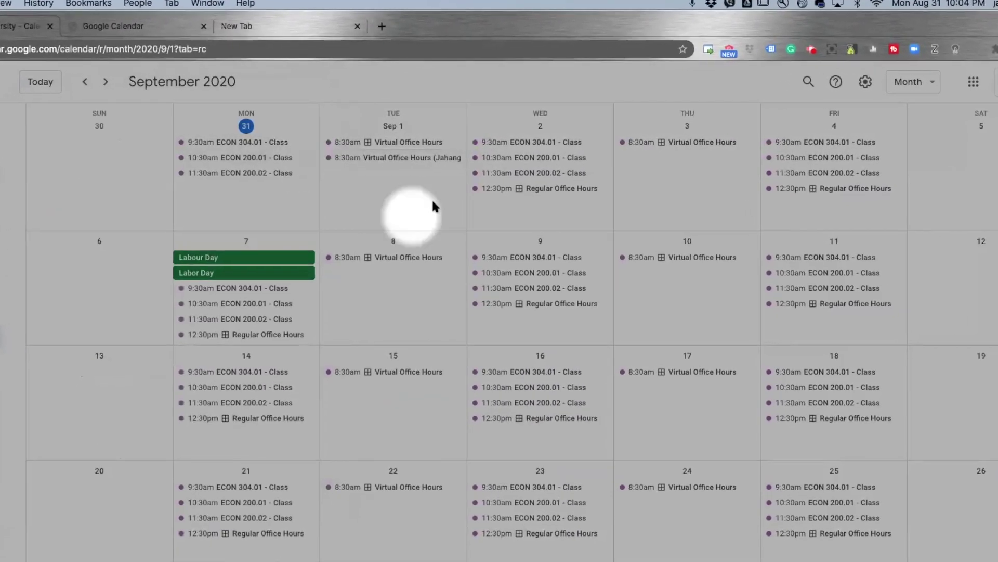